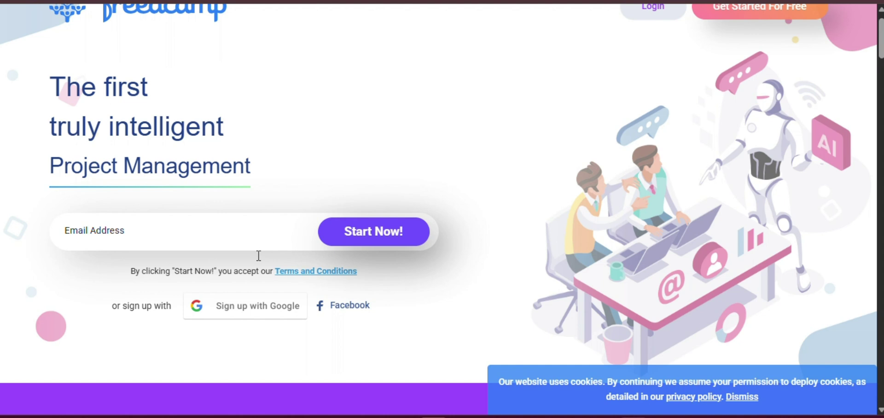
Step: Sign up for Freedcamp with a Google account and confirm on the Google consent screen
left_click(266, 302)
left_click(275, 299)
left_click(255, 305)
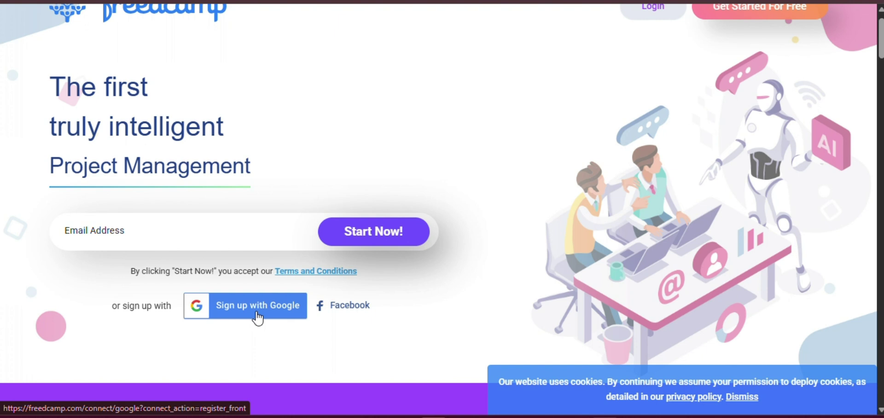
left_click(256, 313)
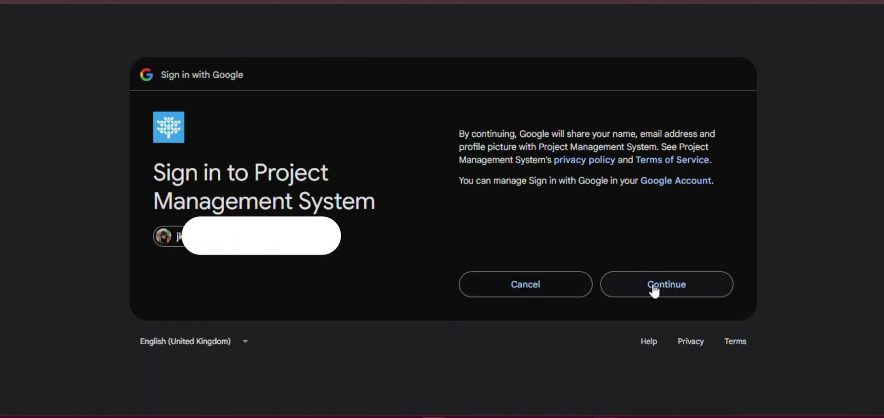
left_click(654, 283)
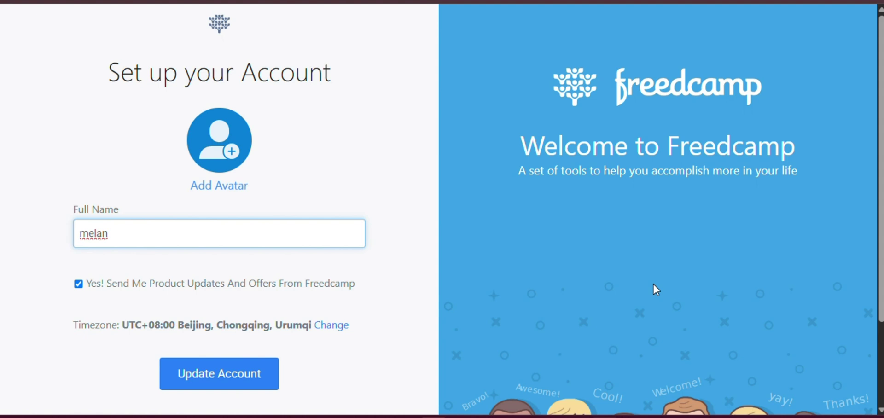
Step: Accept the suggested full name on the account setup page
key("BackSpace")
key("BackSpace")
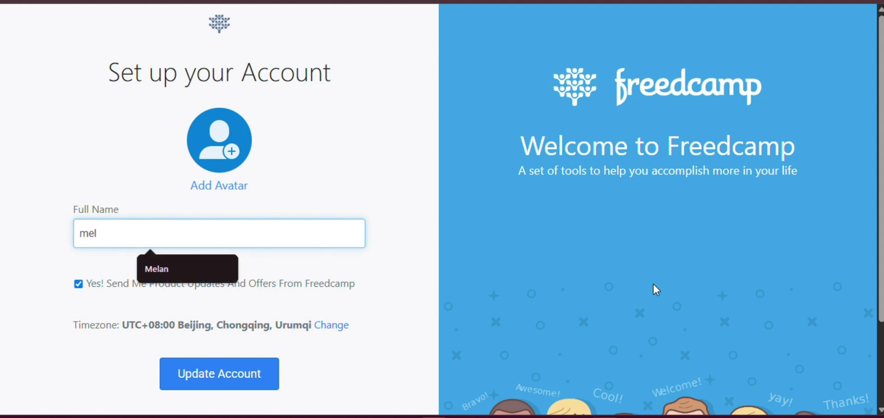
left_click(147, 259)
scroll(225, 331, "down", 2)
scroll(225, 331, "up", 1)
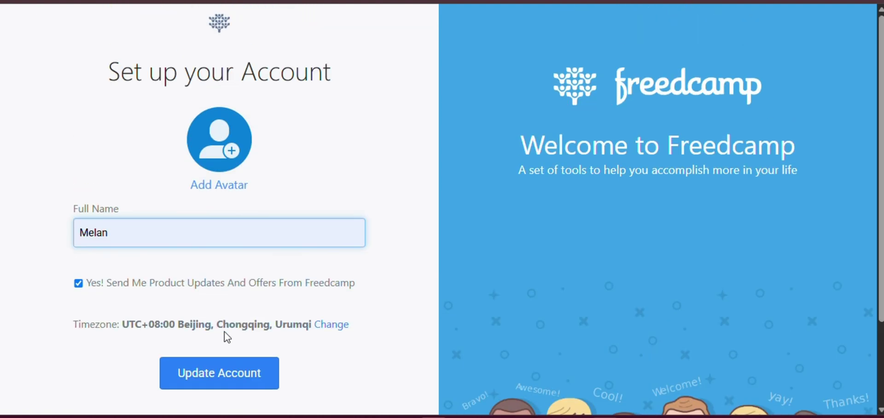
scroll(225, 332, "down", 3)
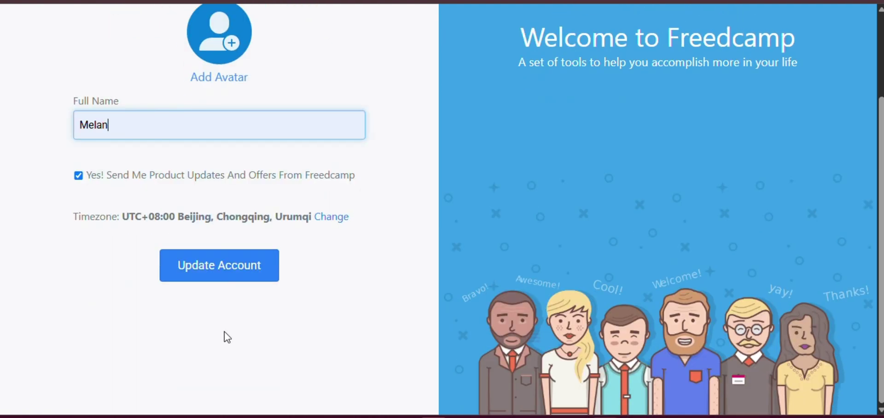
scroll(225, 332, "up", 5)
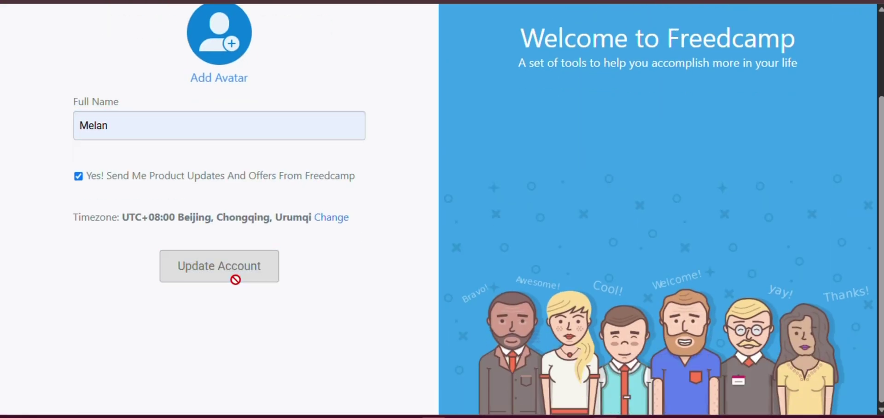
Step: Name the first project 'electric' and submit the account setup
left_click(144, 199)
scroll(144, 169, "down", 1)
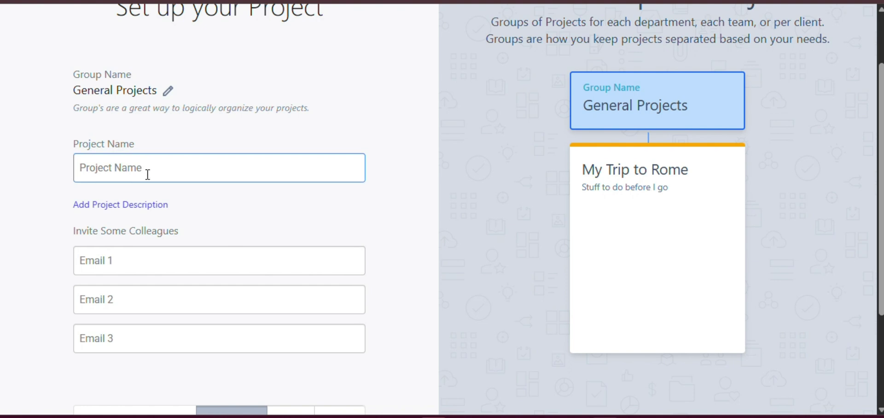
type("s")
key("BackSpace")
type("electric")
key("Return")
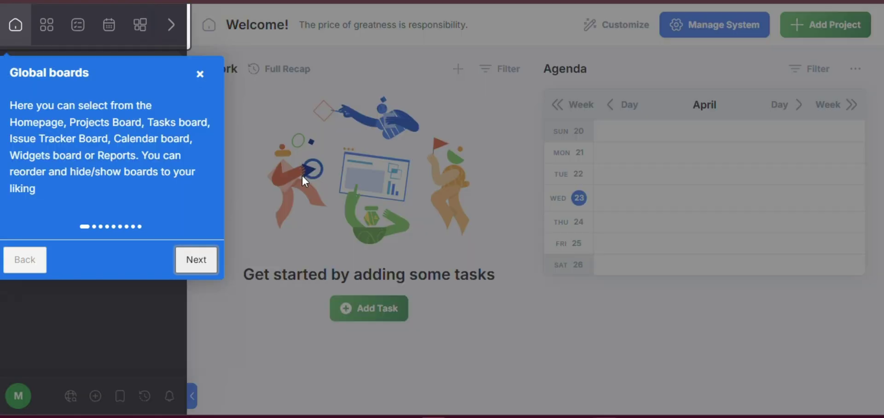
Step: Dismiss the dashboard tour and start a new project from the Projects sidebar
left_click(198, 262)
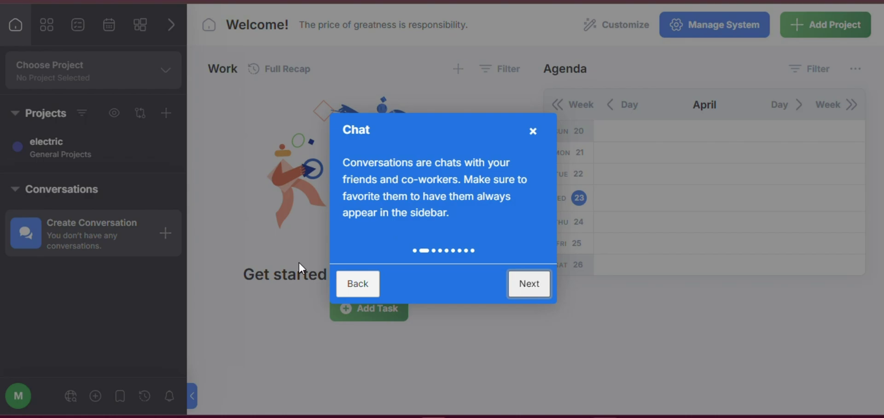
left_click(528, 283)
left_click(166, 114)
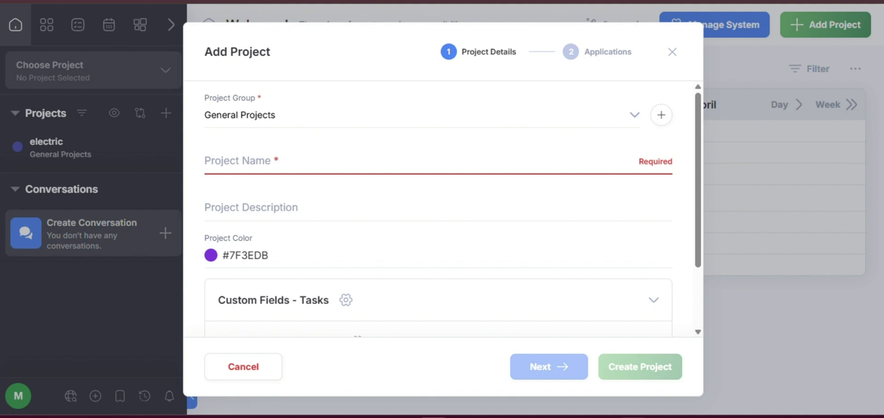
left_click(317, 149)
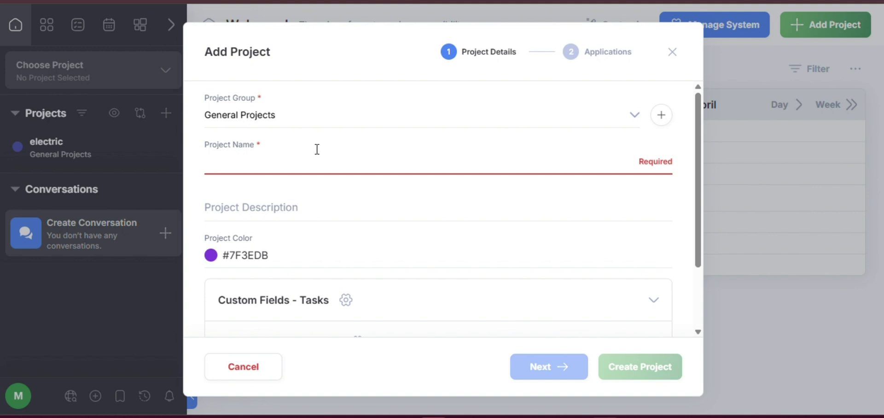
left_click(336, 93)
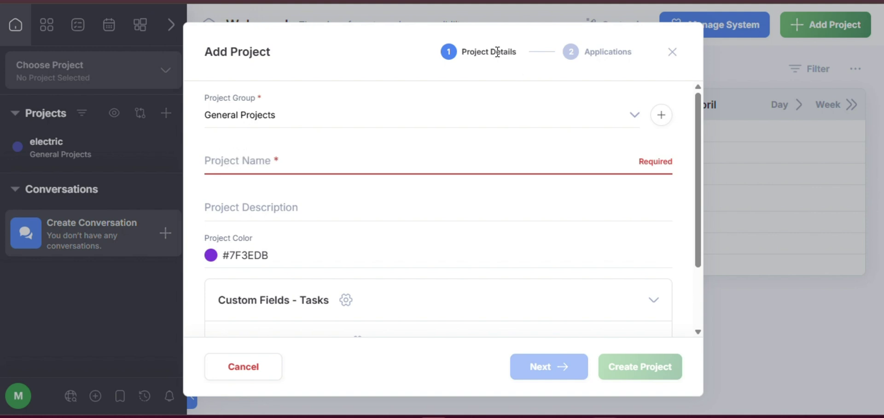
double_click(497, 52)
left_click(507, 57)
Step: Name the project 'calendar' in General Projects and create it
left_click(634, 117)
left_click(634, 118)
left_click(634, 118)
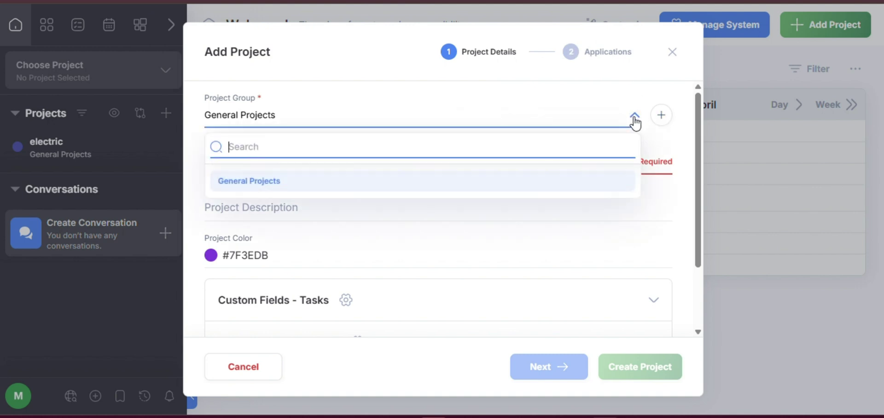
type("c")
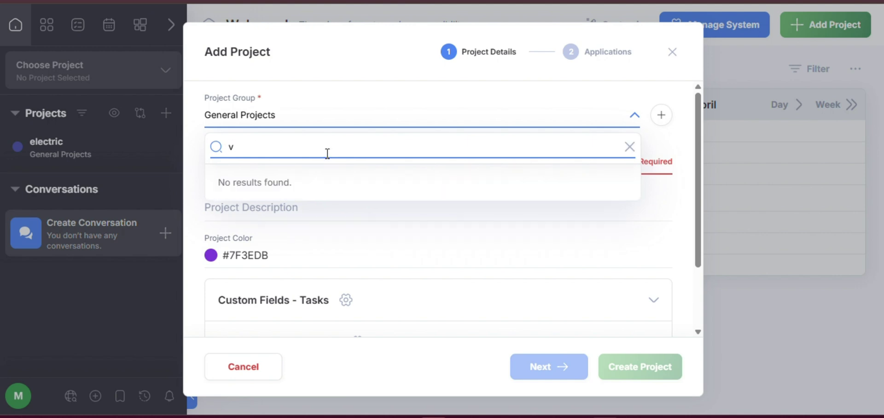
left_click(478, 153)
type("calendar")
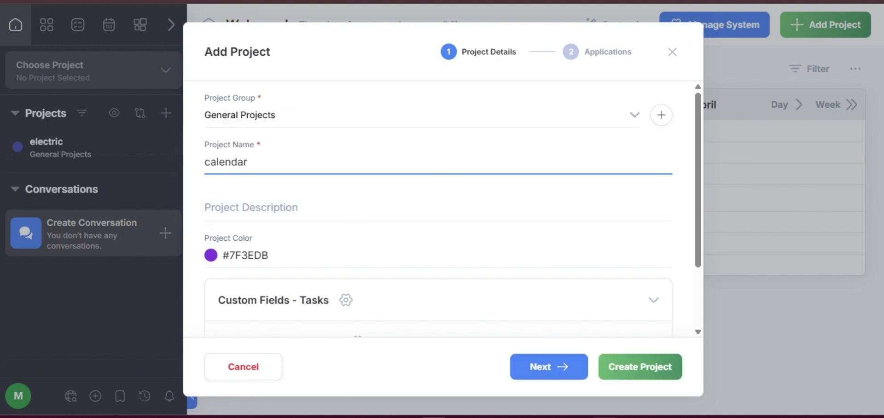
scroll(353, 215, "down", 2)
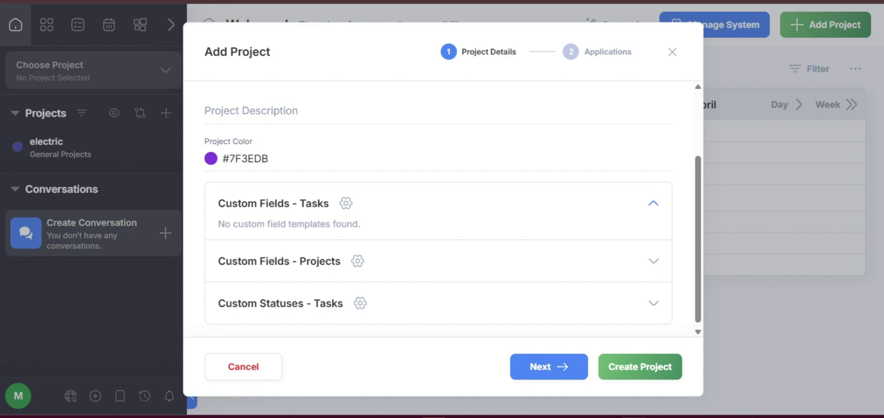
left_click(629, 370)
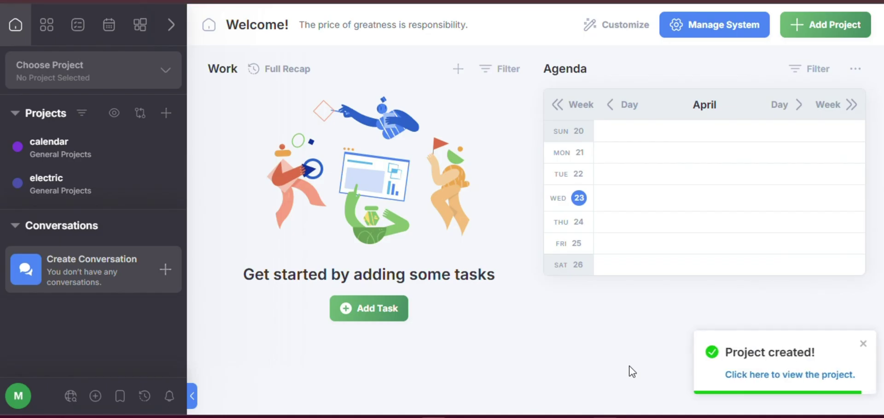
Step: Open the calendar project's Tasks and step through all the getting-started hints
left_click(760, 376)
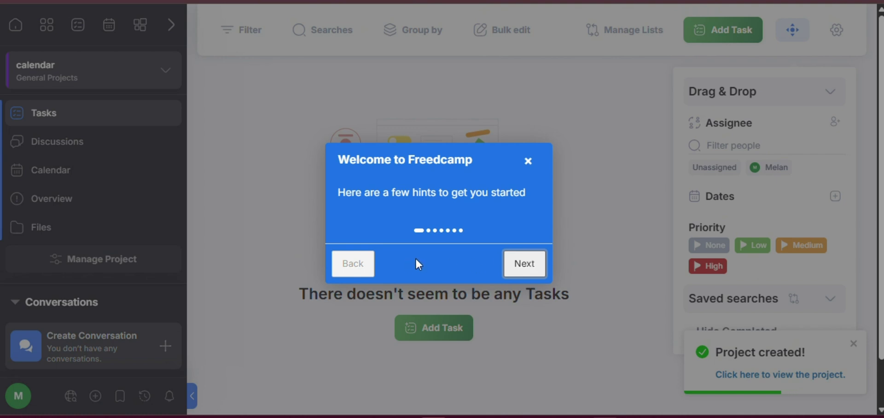
left_click(530, 264)
left_click(531, 263)
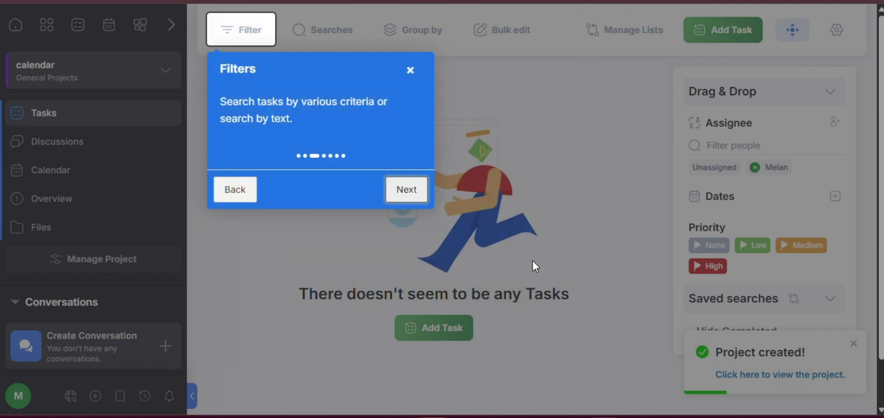
left_click(409, 190)
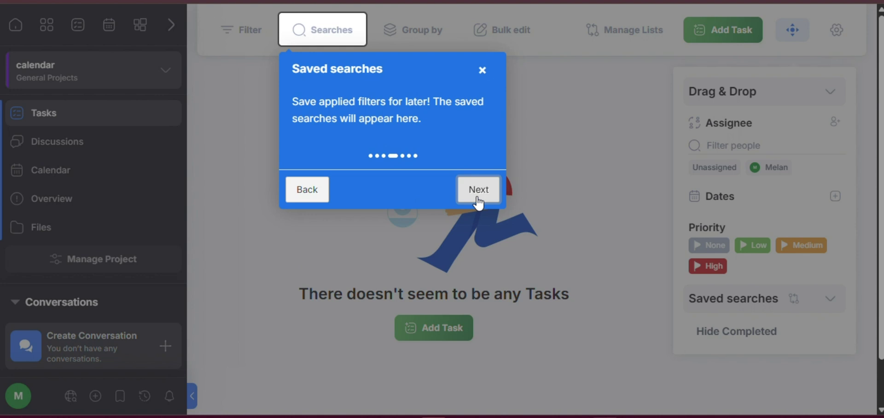
left_click(476, 197)
left_click(574, 189)
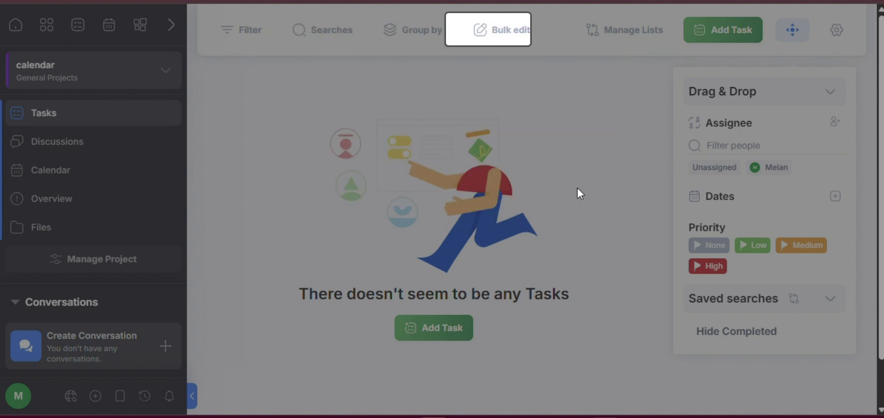
left_click(654, 192)
left_click(782, 202)
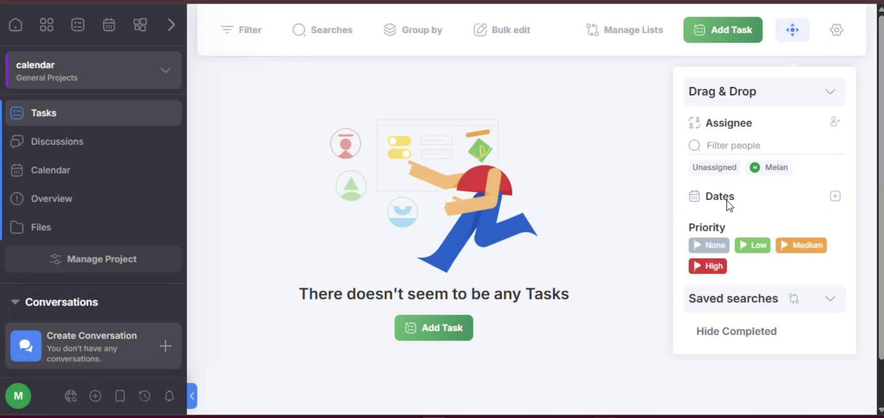
scroll(806, 207, "down", 2)
scroll(806, 206, "up", 2)
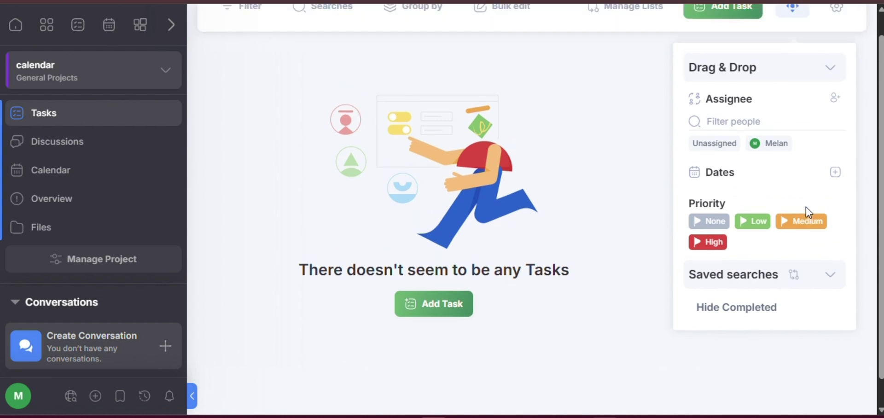
Step: Open the task board settings panel and scroll through its options
left_click(837, 30)
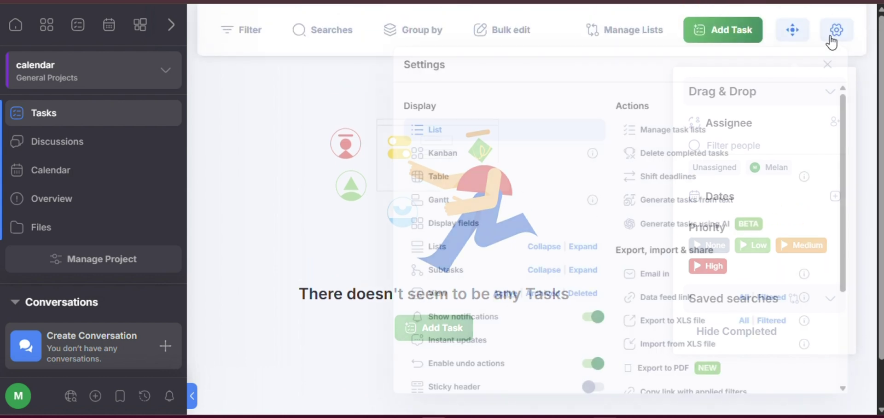
scroll(675, 214, "down", 3)
scroll(615, 214, "down", 2)
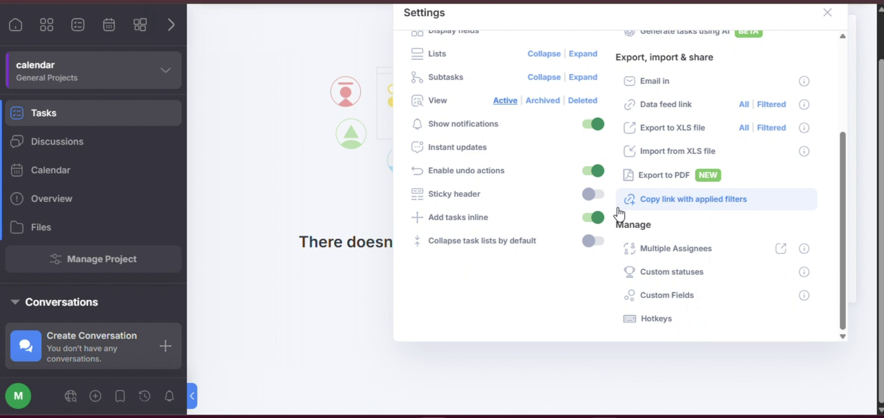
scroll(825, 54, "up", 2)
Step: Rename the 'Task List' list to 'happy' in Manage Lists, then view the project calendar
left_click(828, 60)
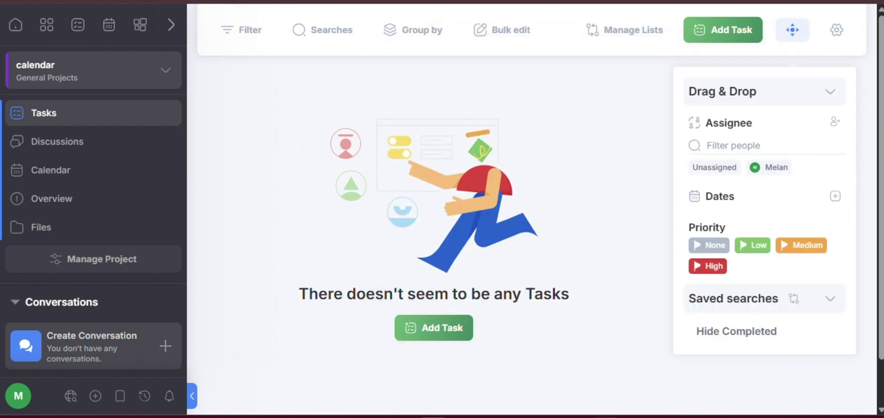
left_click(633, 33)
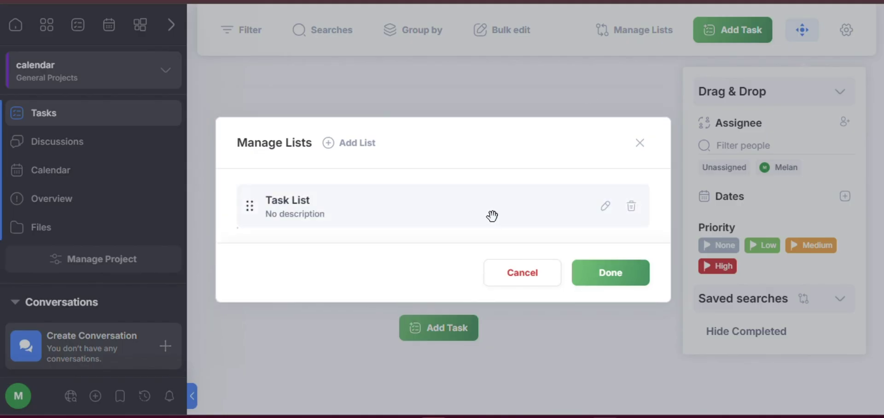
left_click(605, 206)
key("BackSpace")
key("BackSpace")
key("BackSpace")
key("BackSpace")
key("BackSpace")
key("BackSpace")
key("BackSpace")
key("BackSpace")
key("BackSpace")
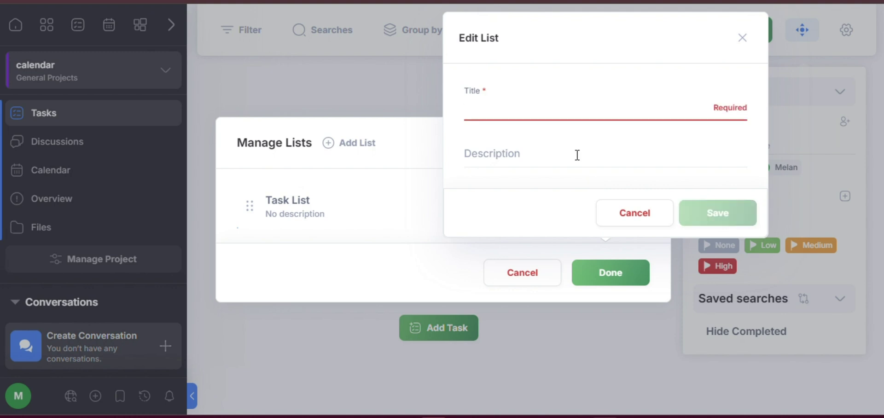
type("happy")
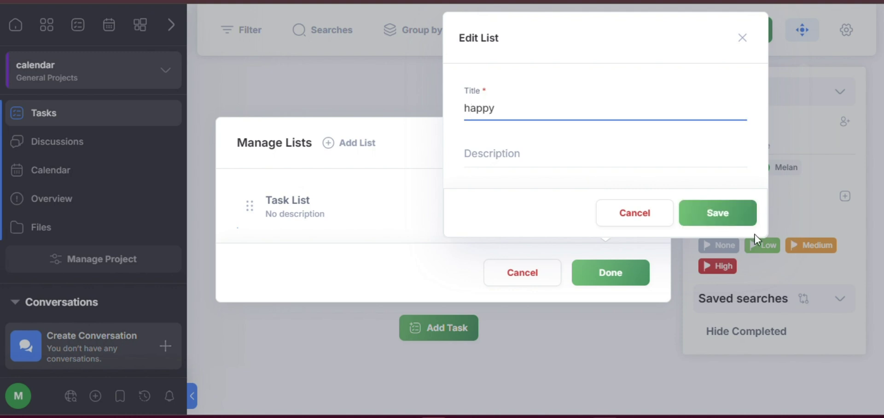
left_click(727, 210)
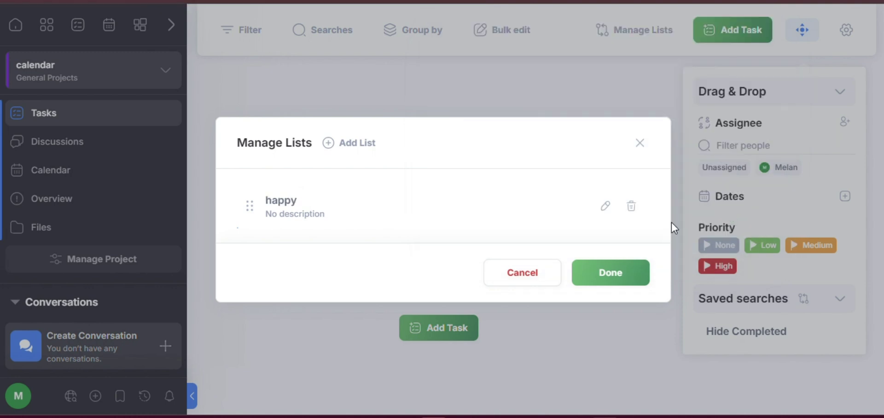
left_click(606, 271)
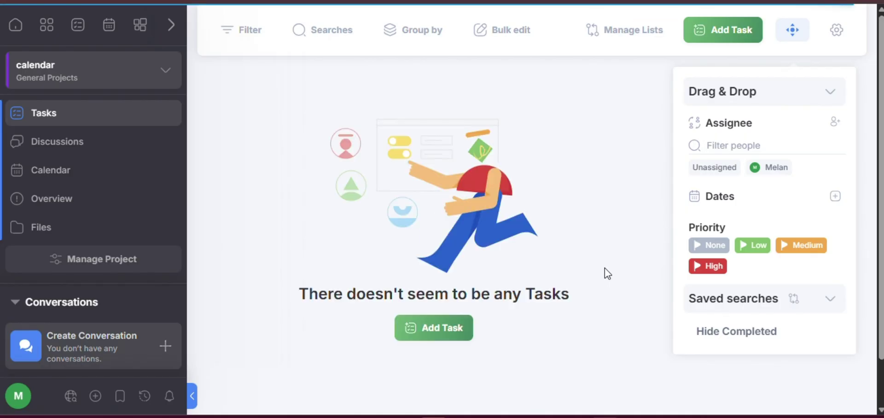
left_click(86, 171)
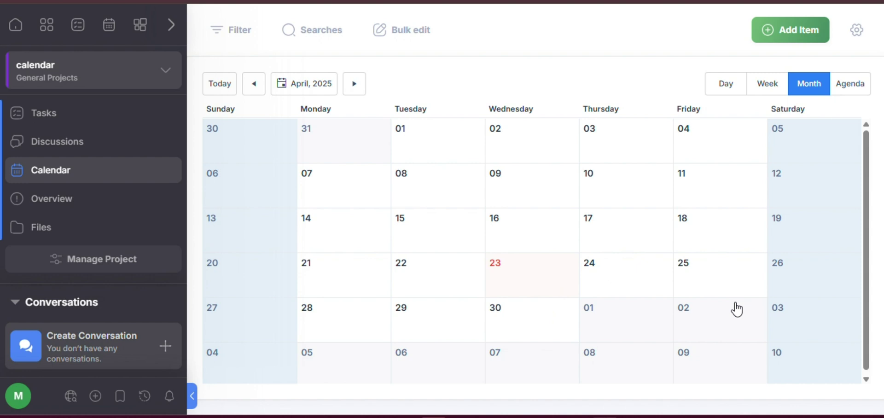
Step: Back on Tasks, create a task titled 'jogging' in the happy list
left_click(567, 272)
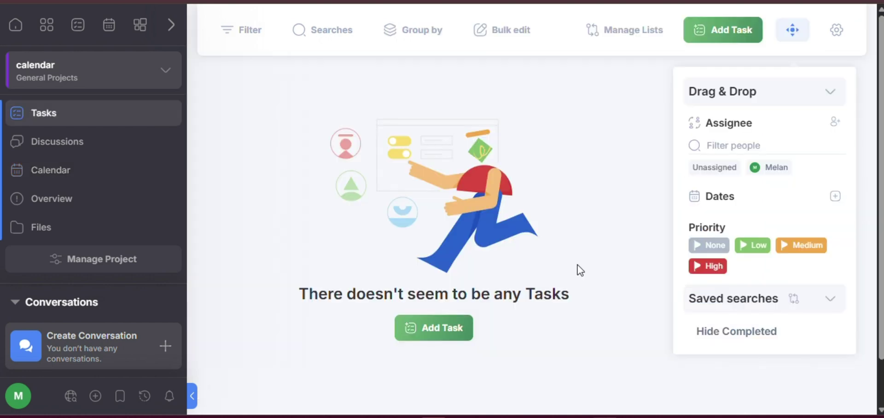
left_click(733, 28)
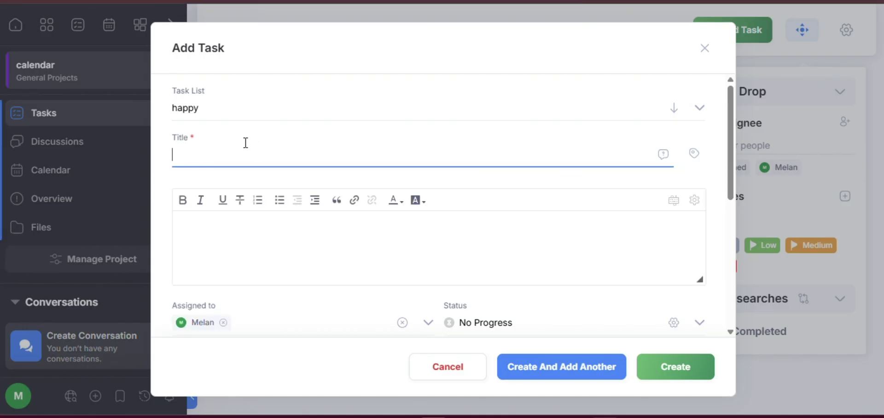
type("jogging")
scroll(525, 334, "down", 2)
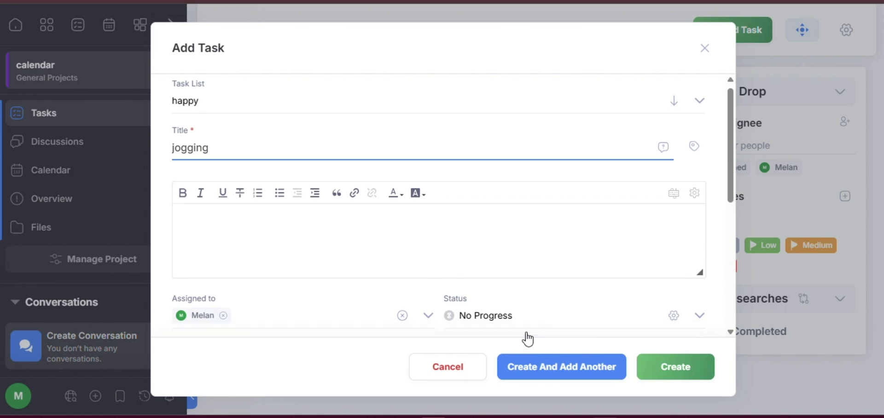
scroll(528, 339, "down", 5)
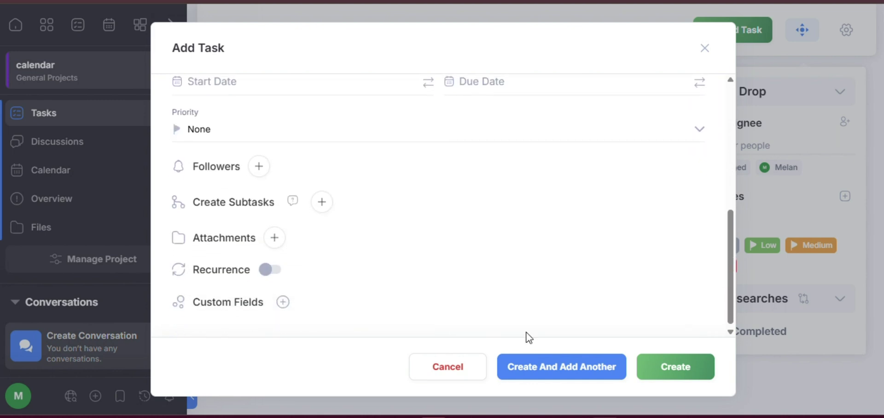
scroll(528, 338, "up", 8)
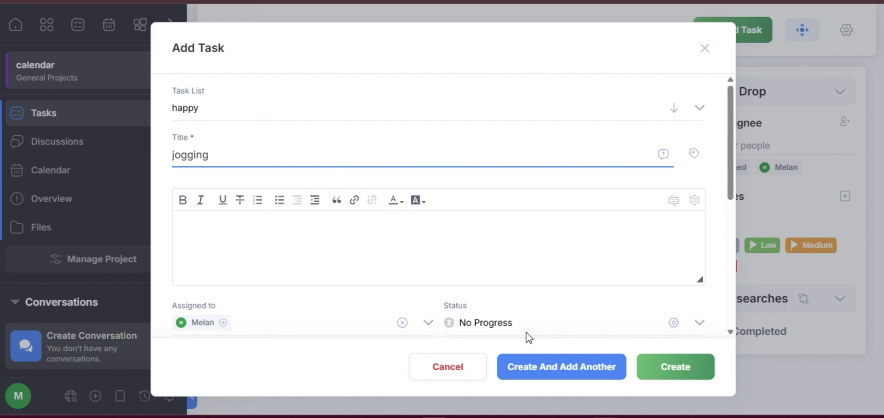
left_click(682, 377)
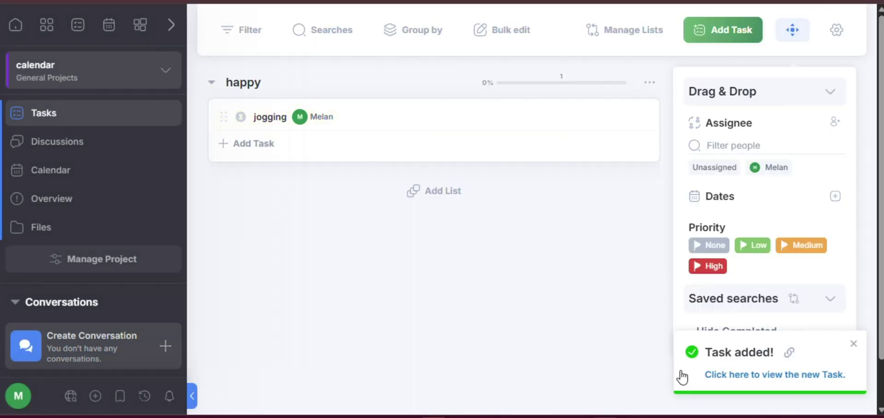
Step: Start a second task titled 'jo', then close the form and discard the draft
left_click(705, 33)
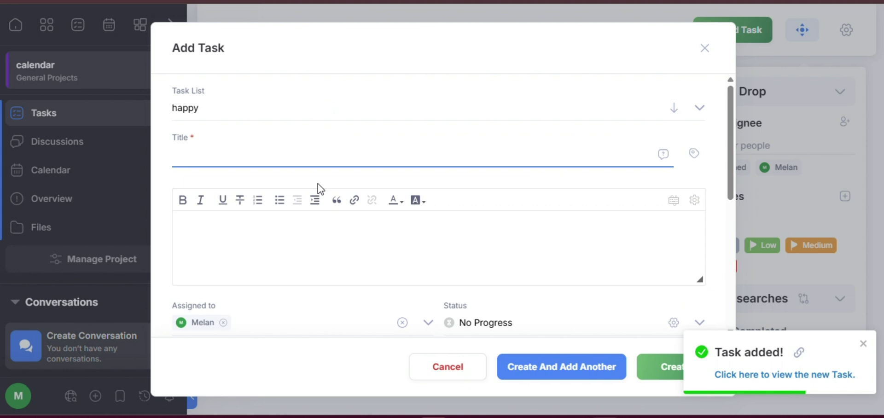
type("jo")
scroll(302, 152, "down", 5)
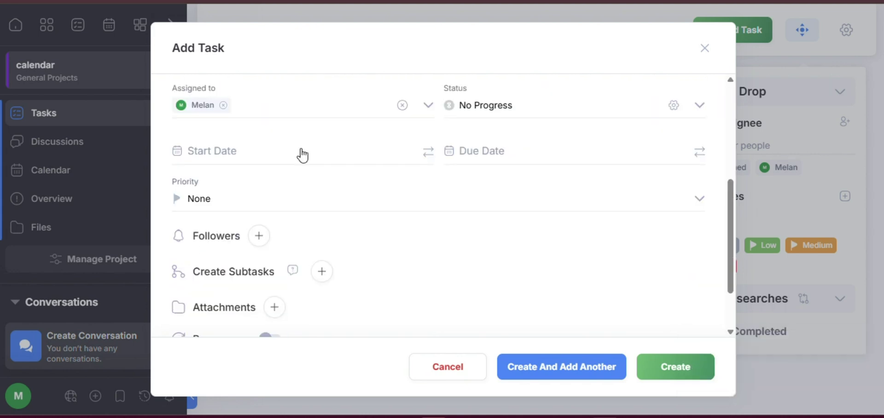
scroll(302, 152, "down", 3)
scroll(302, 152, "up", 10)
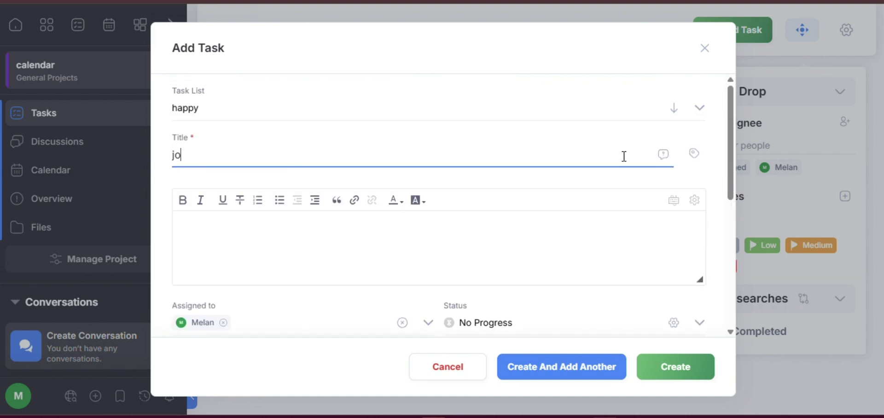
left_click(704, 48)
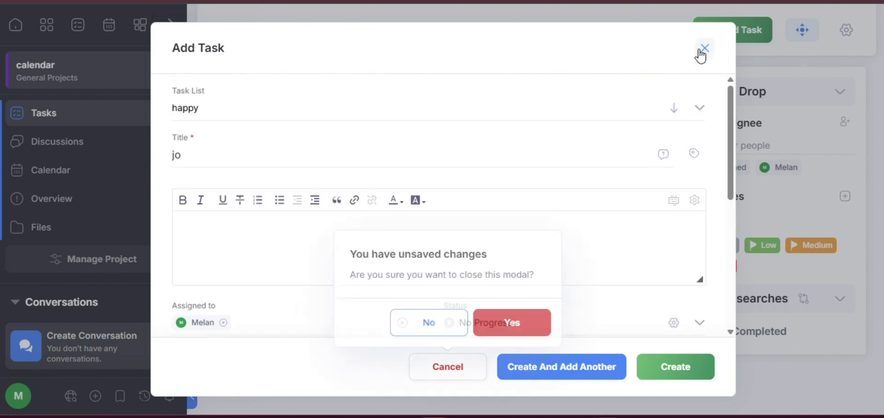
left_click(507, 326)
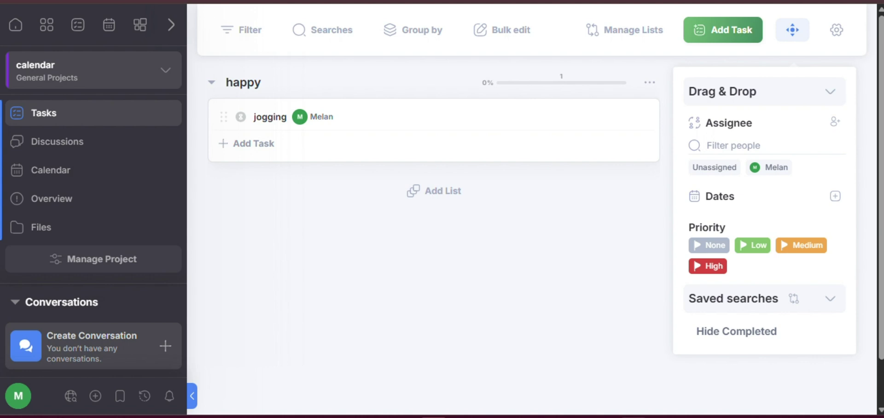
Step: Show tasks across all projects, cancel a new date filter, and apply Hide Completed
left_click(77, 24)
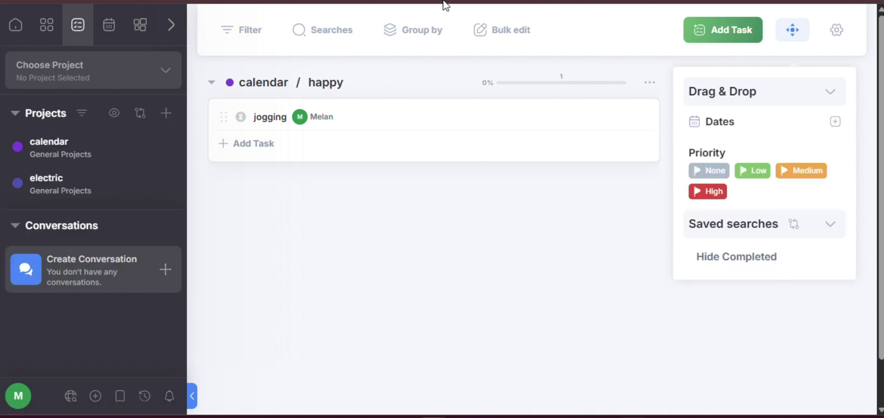
left_click(839, 103)
left_click(831, 90)
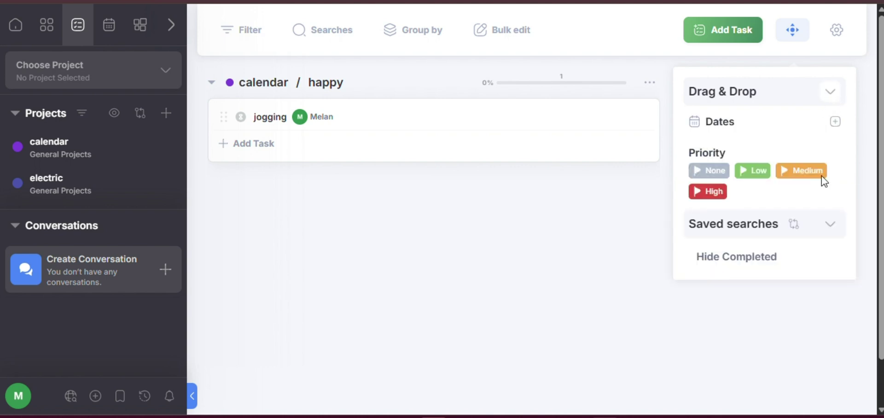
mouse_move(782, 256)
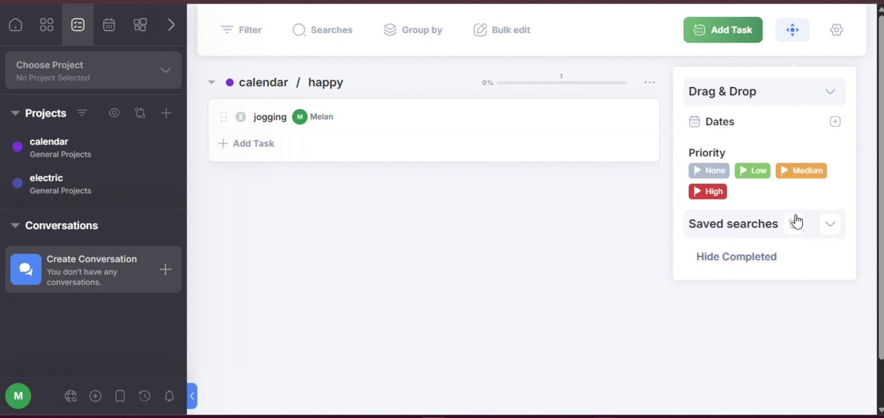
left_click(836, 121)
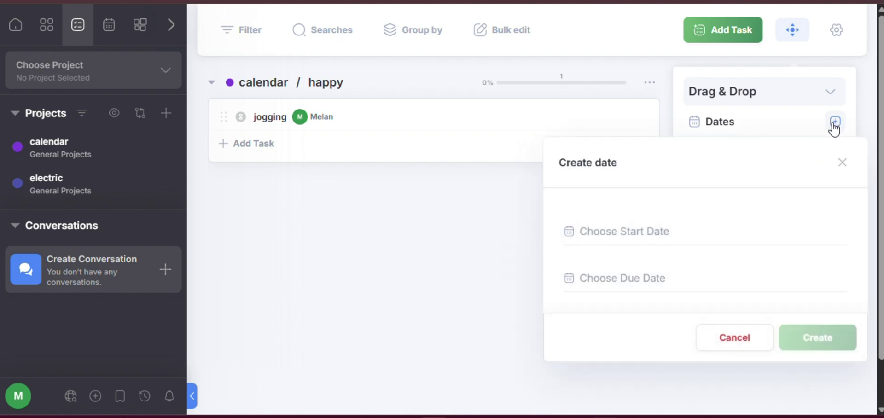
left_click(843, 163)
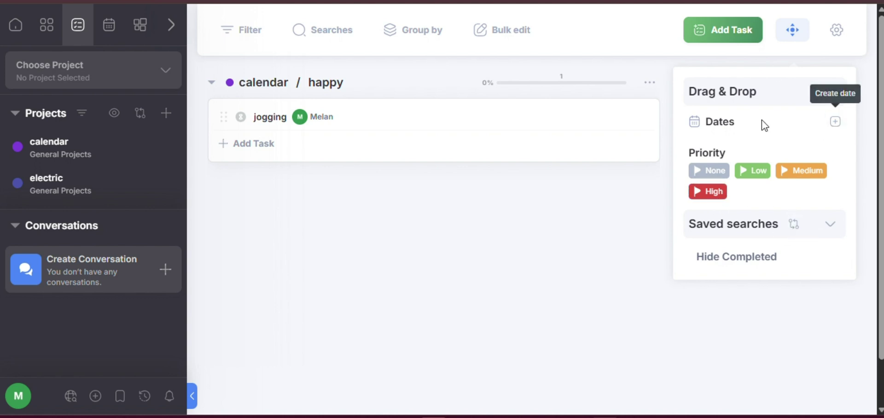
left_click(765, 96)
Step: Reapply Hide Completed, collapse Saved searches, and filter sidebar projects by the name 'jogging'
left_click(761, 161)
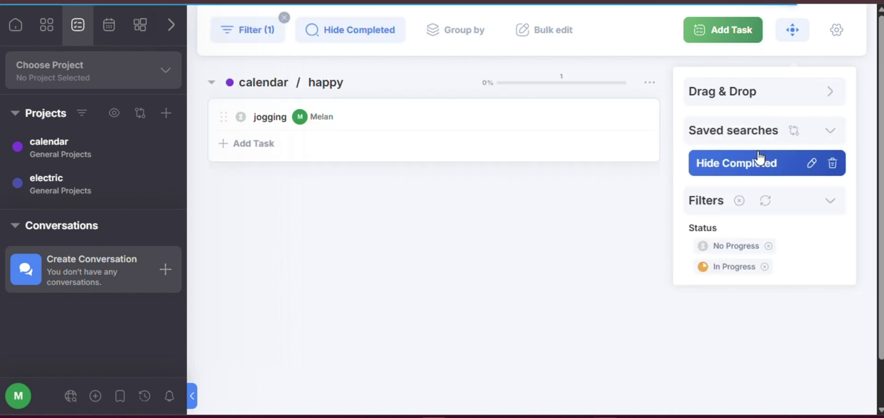
left_click(759, 159)
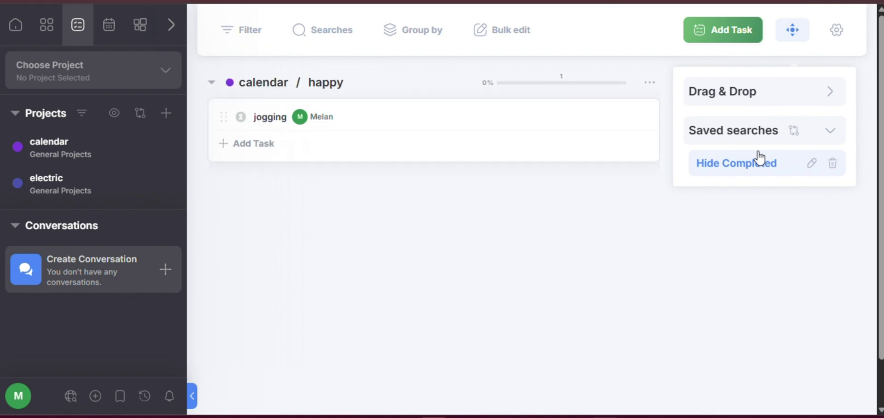
left_click(760, 159)
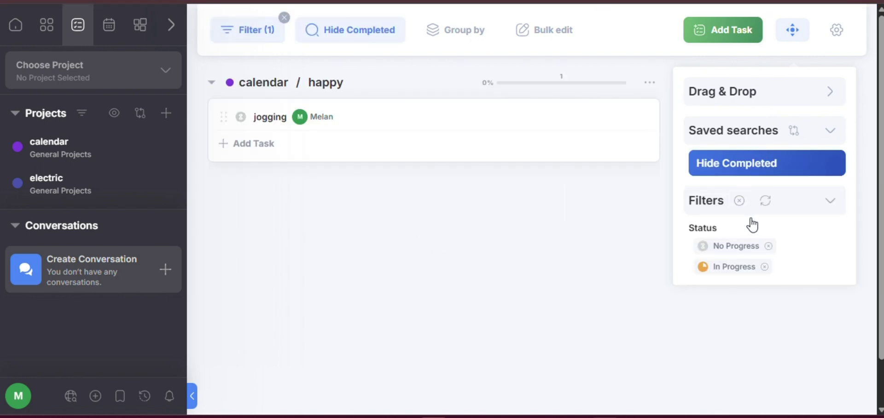
left_click(764, 139)
left_click(766, 140)
left_click(765, 140)
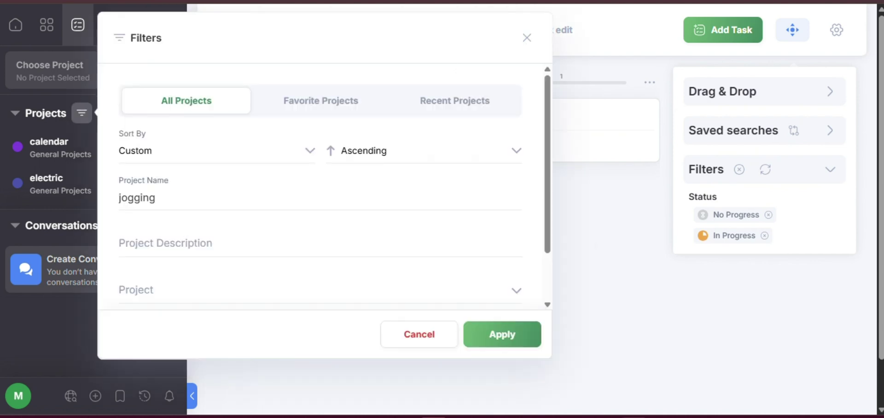
left_click(521, 344)
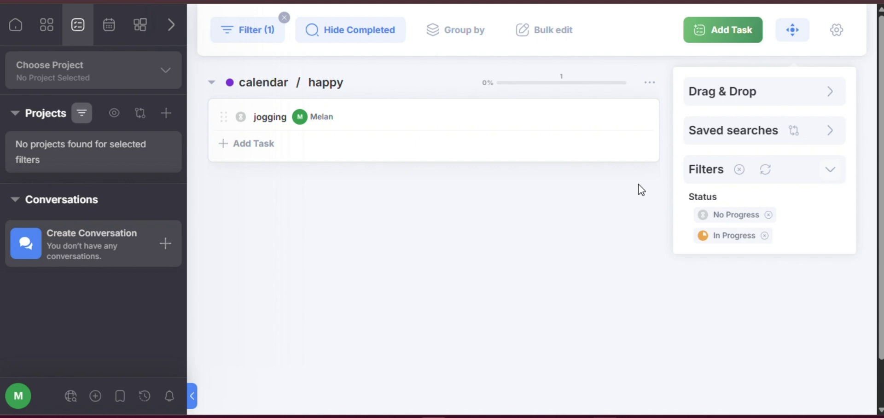
mouse_move(537, 119)
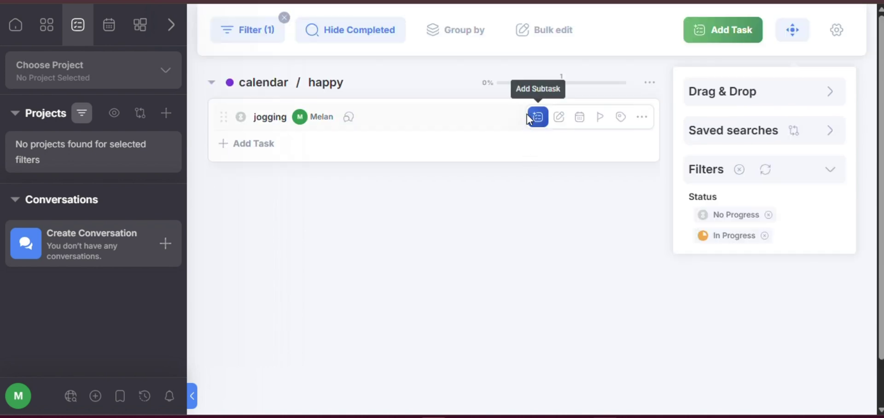
Step: Set the jogging task's start date to Apr 25 and open Custom Fields - Tasks settings
left_click(579, 117)
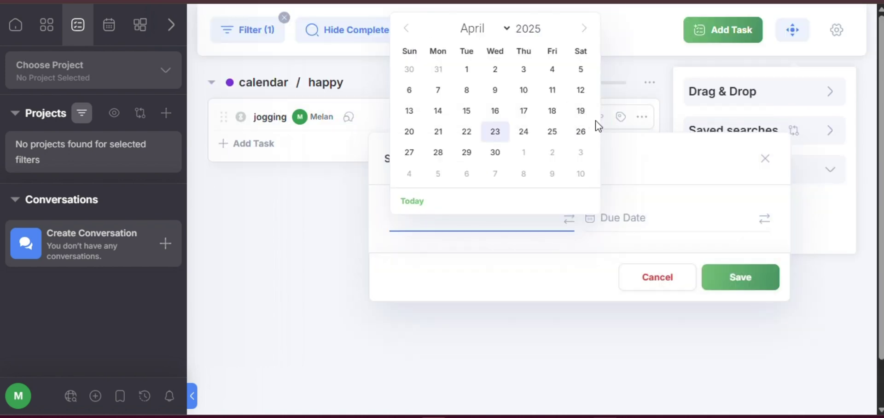
left_click(552, 131)
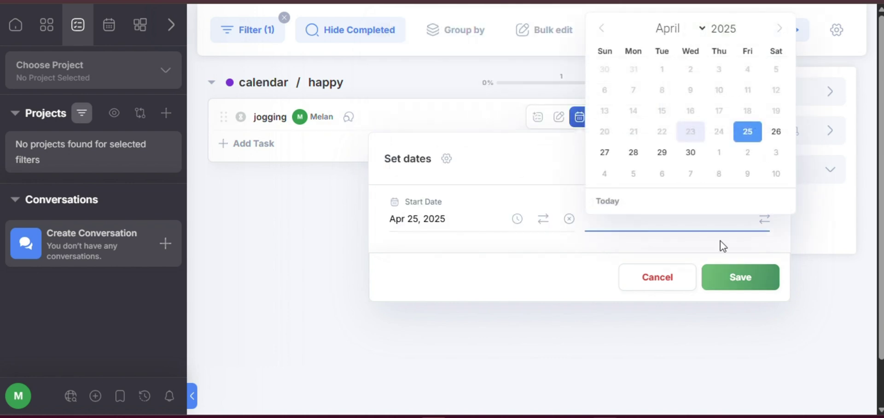
left_click(742, 278)
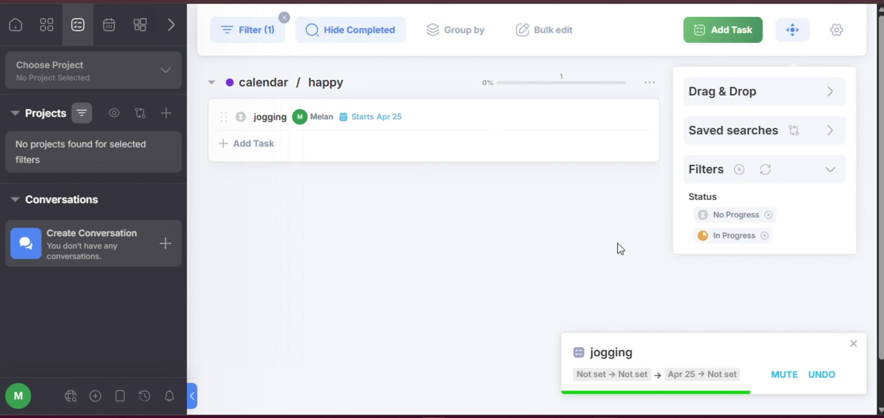
left_click(431, 1)
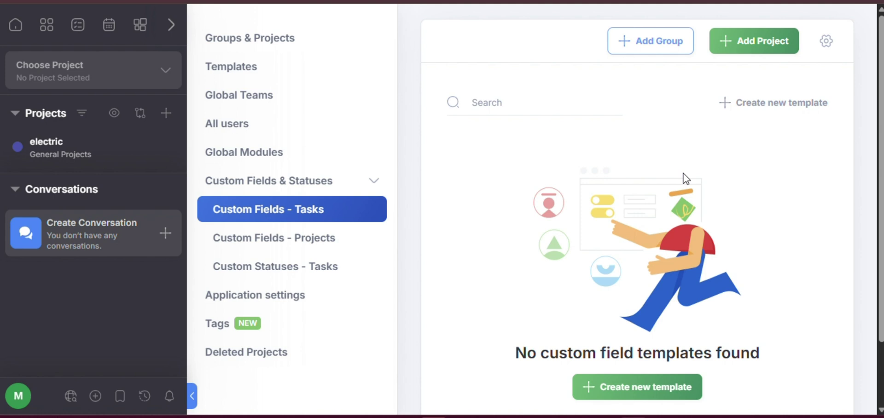
Step: Scroll down through the custom field templates page
scroll(686, 178, "down", 2)
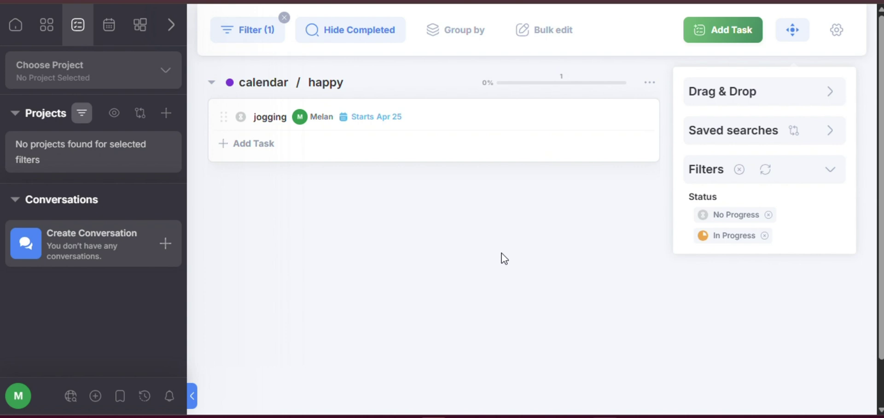
scroll(504, 258, "down", 2)
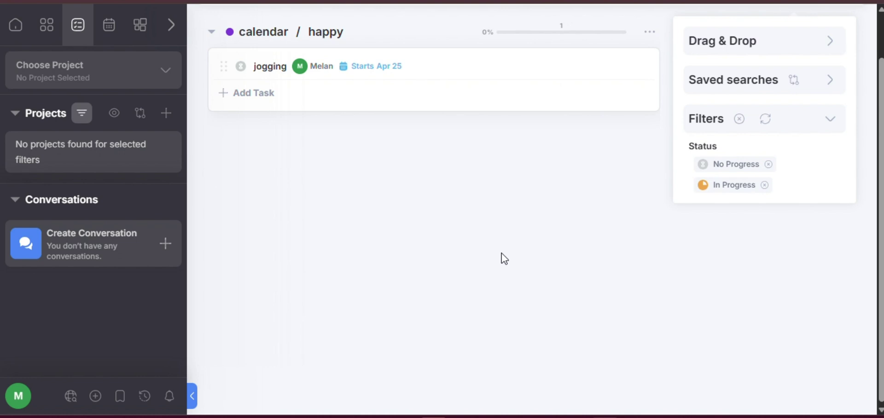
scroll(504, 258, "up", 2)
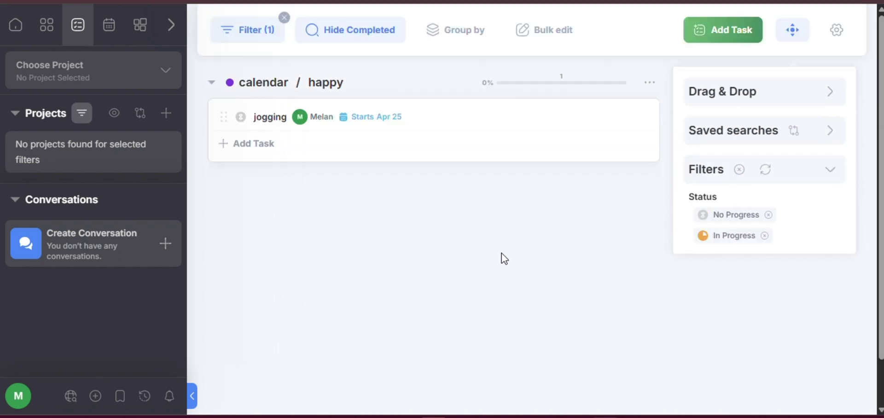
Step: Open the task board's Settings panel and browse its display, export/import and manage options
left_click(837, 30)
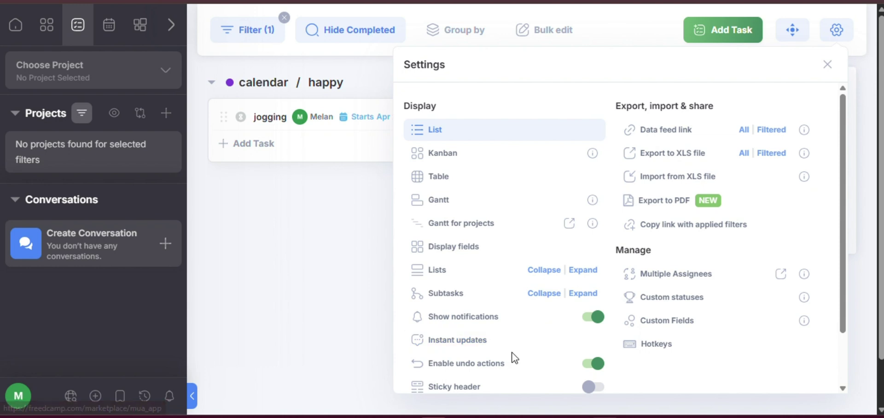
scroll(514, 357, "down", 1)
scroll(514, 357, "down", 2)
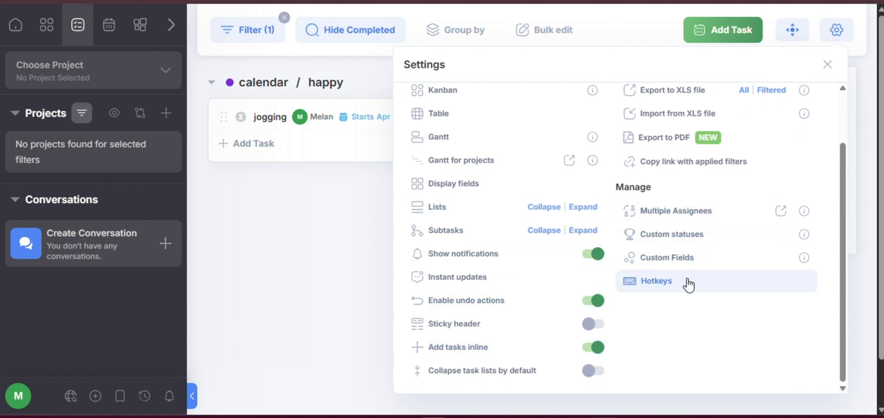
scroll(538, 343, "down", 1)
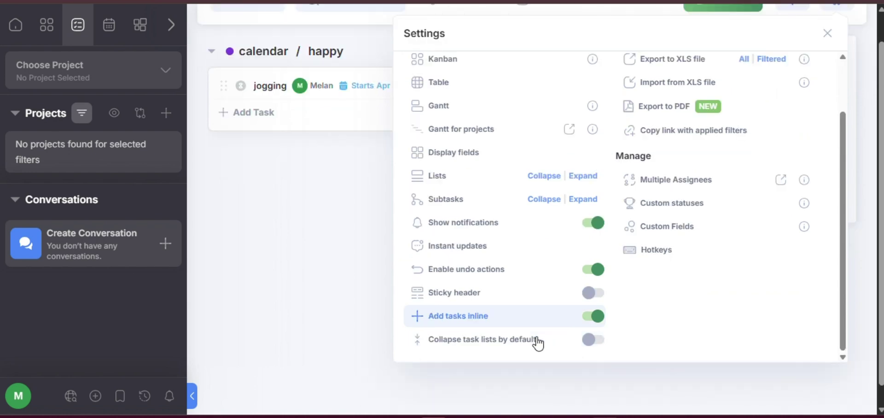
scroll(539, 343, "down", 1)
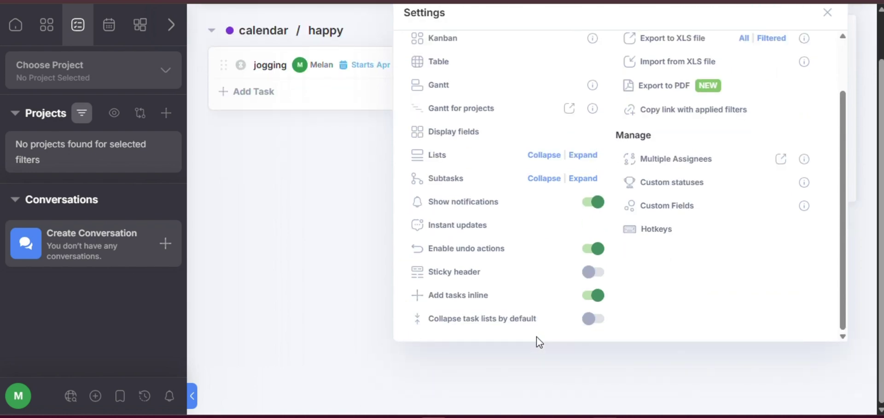